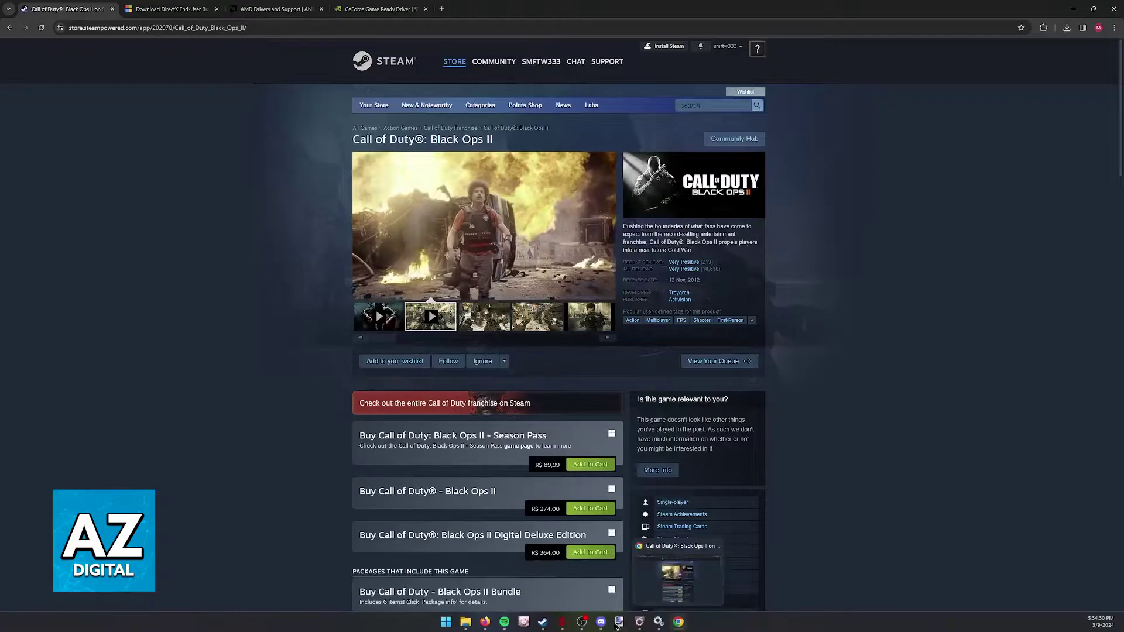
Step: Switch to Steam and verify the integrity of the installed game files for Call of Duty
{"action": "left_click", "coordinate": [550, 623]}
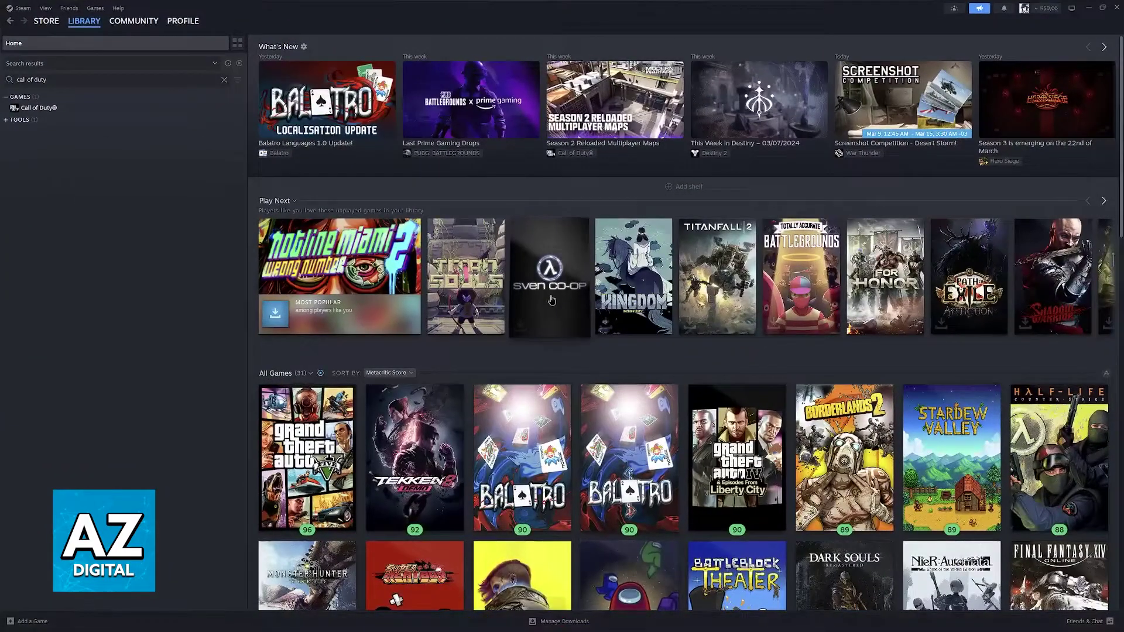
{"action": "left_click", "coordinate": [48, 111]}
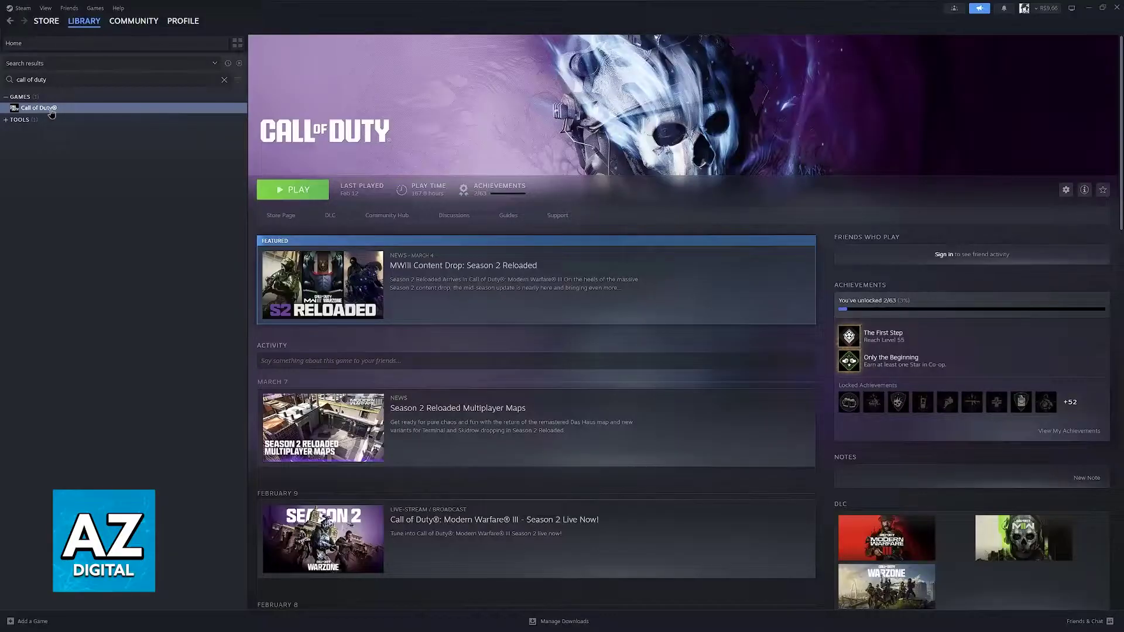
{"action": "right_click", "coordinate": [34, 109]}
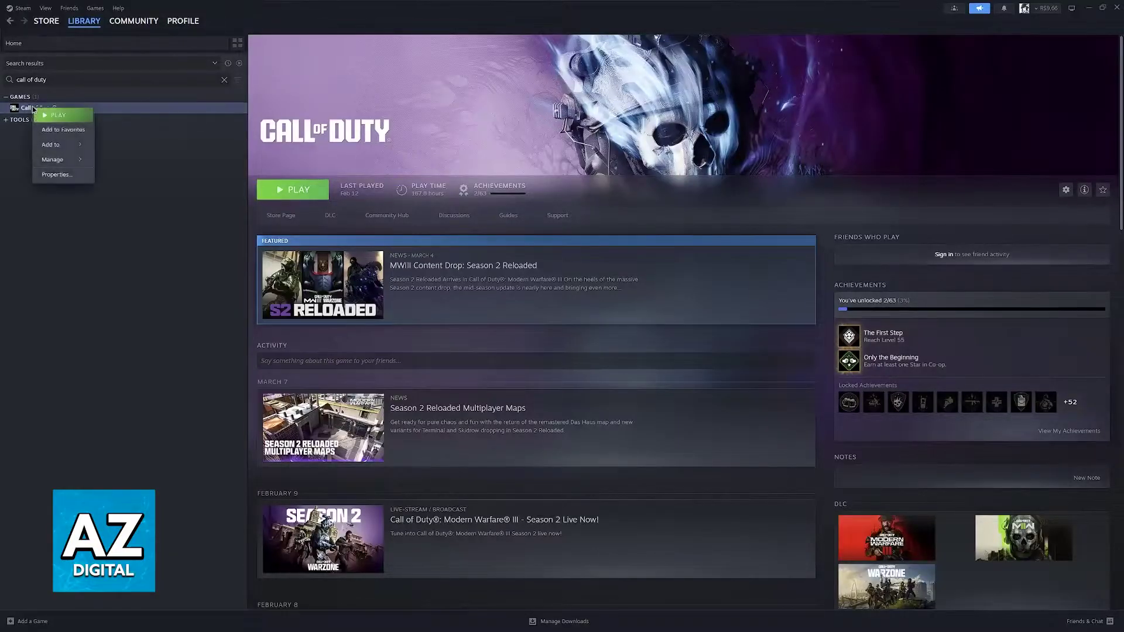
{"action": "left_click", "coordinate": [50, 175]}
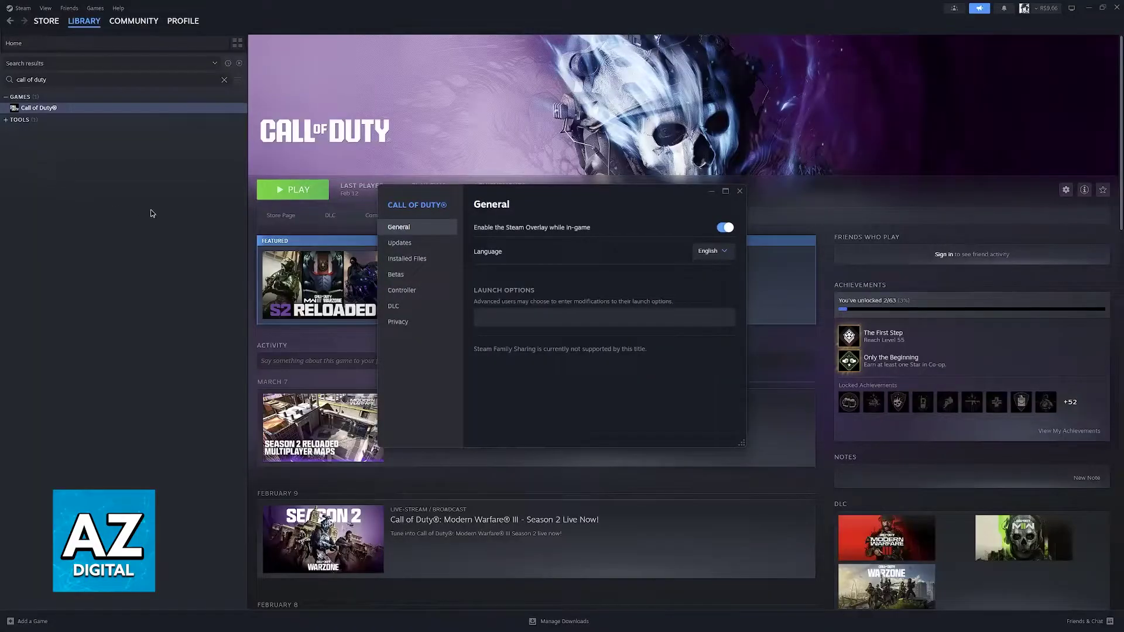
{"action": "left_click", "coordinate": [405, 259]}
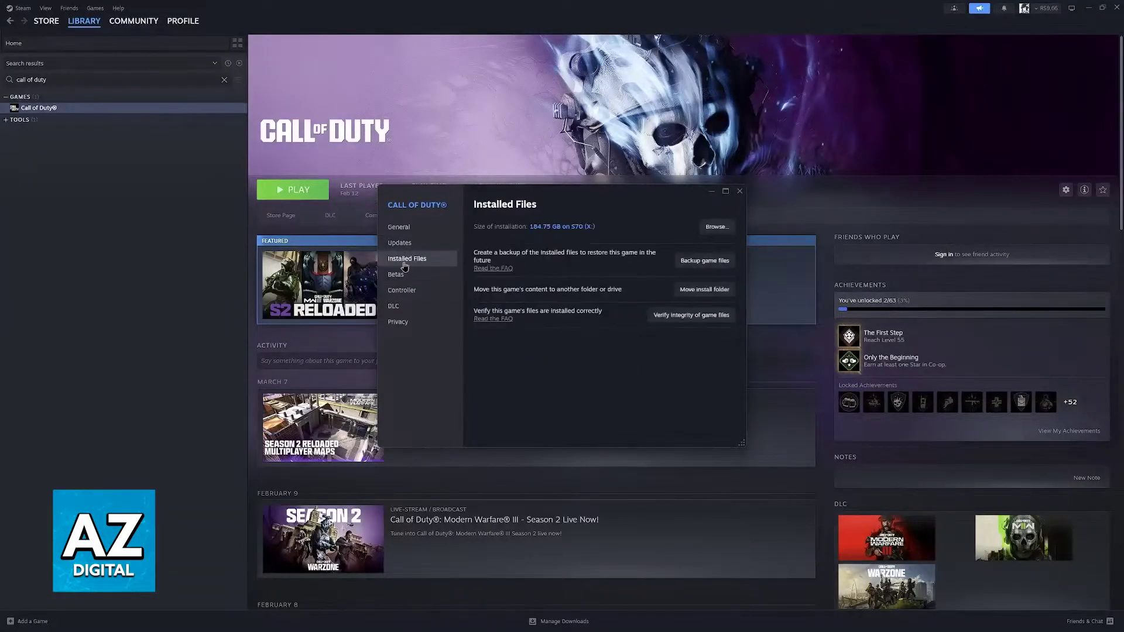
{"action": "left_click", "coordinate": [663, 316]}
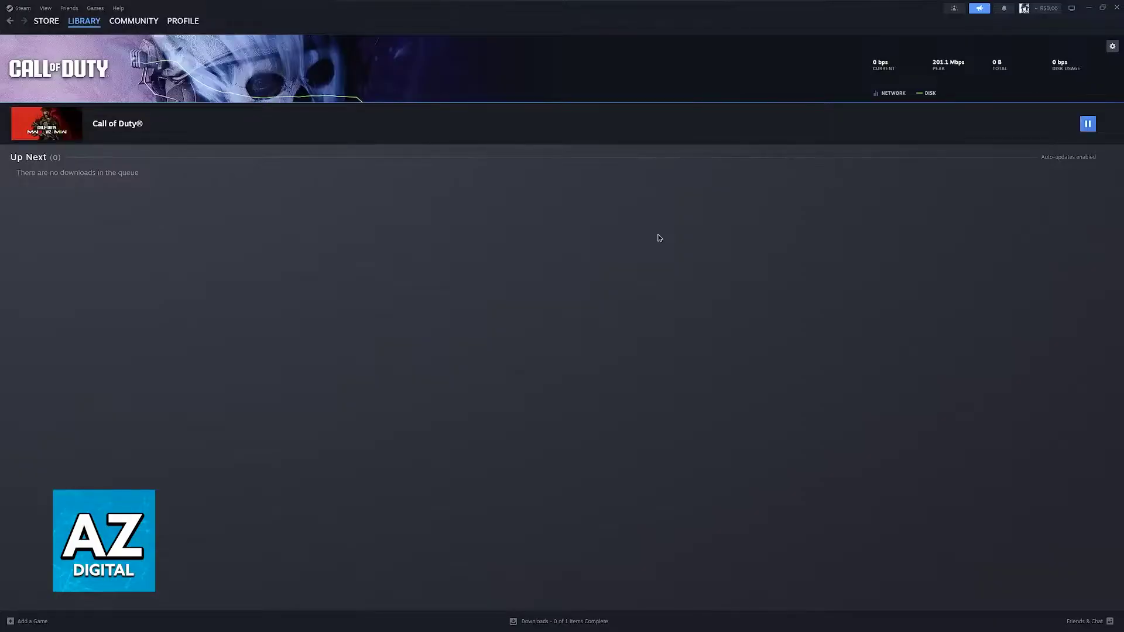
Step: Bring the Call of Duty properties window back into view and close it
{"action": "mouse_move", "coordinate": [543, 627]}
{"action": "left_click", "coordinate": [591, 573]}
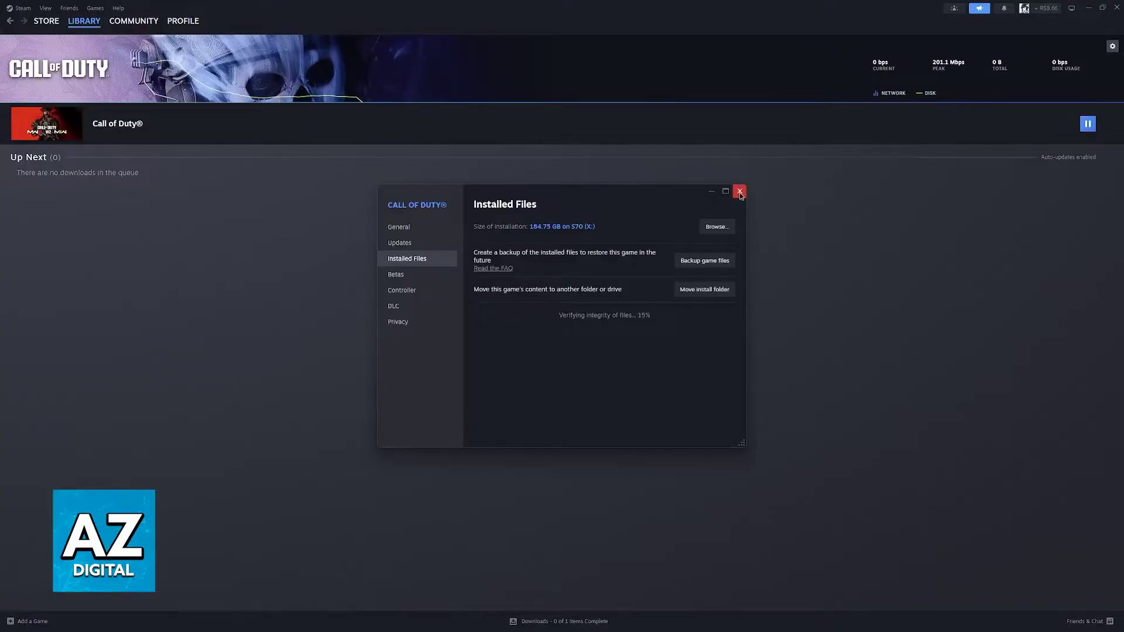
{"action": "left_click", "coordinate": [740, 192]}
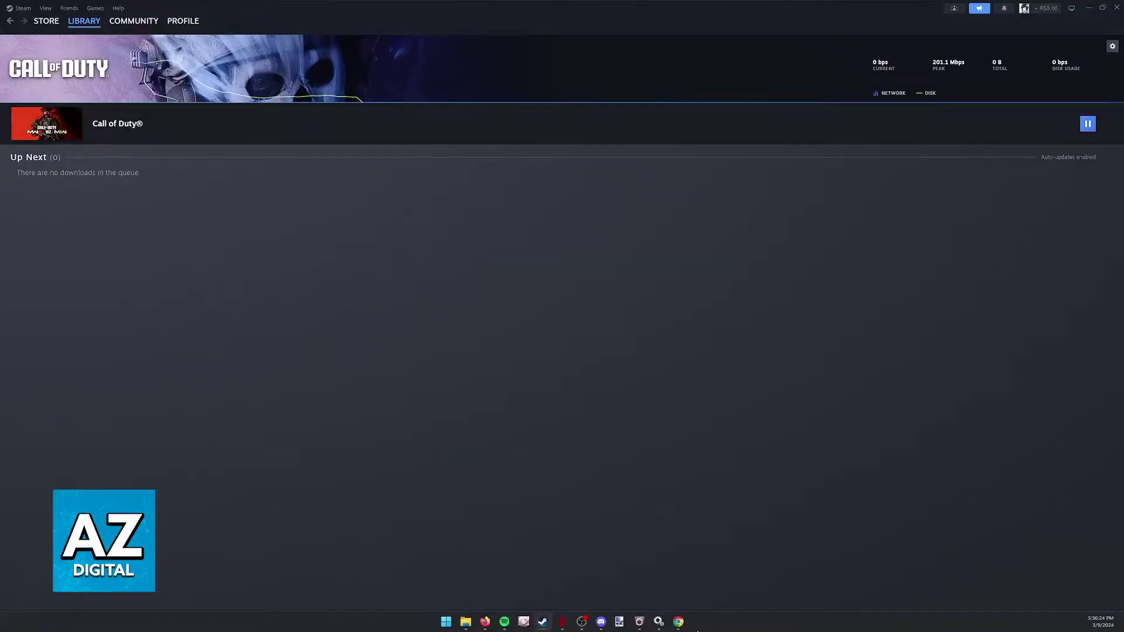
Step: Switch to Chrome and view Microsoft's DirectX End-User Runtime download page, highlighting its title
{"action": "left_click", "coordinate": [678, 621]}
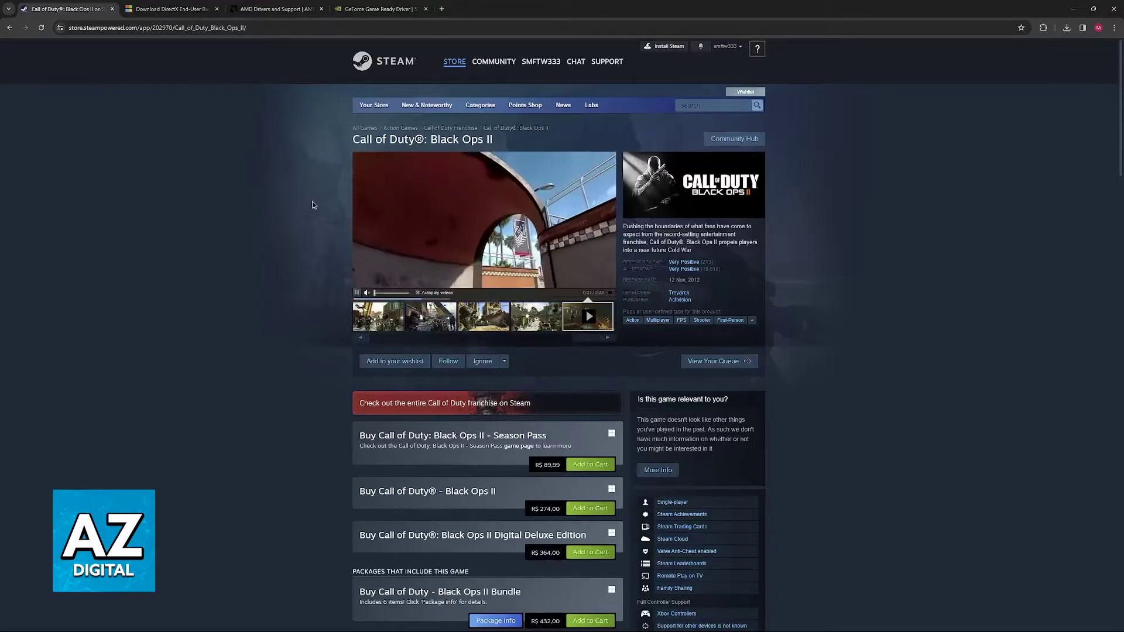
{"action": "left_click", "coordinate": [170, 9]}
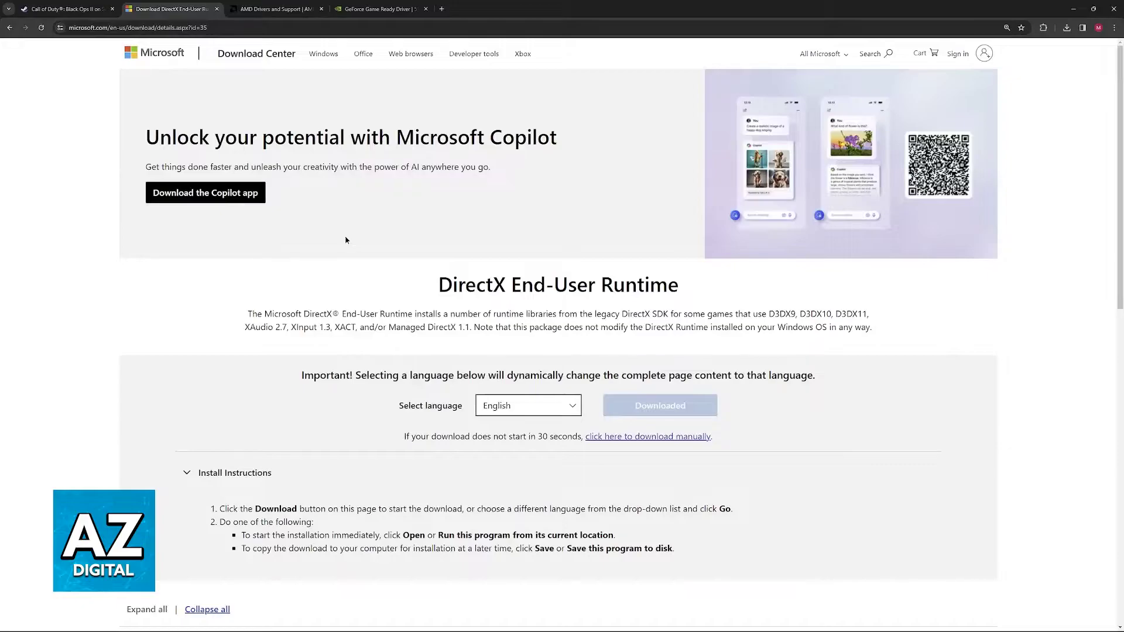
{"action": "left_click_drag", "start_coordinate": [439, 275], "coordinate": [683, 280]}
{"action": "left_click", "coordinate": [469, 291]}
Step: Run the downloaded DirectX web setup, accept the license agreement, and cancel the installer at the Bing Bar offer
{"action": "left_click", "coordinate": [1067, 27]}
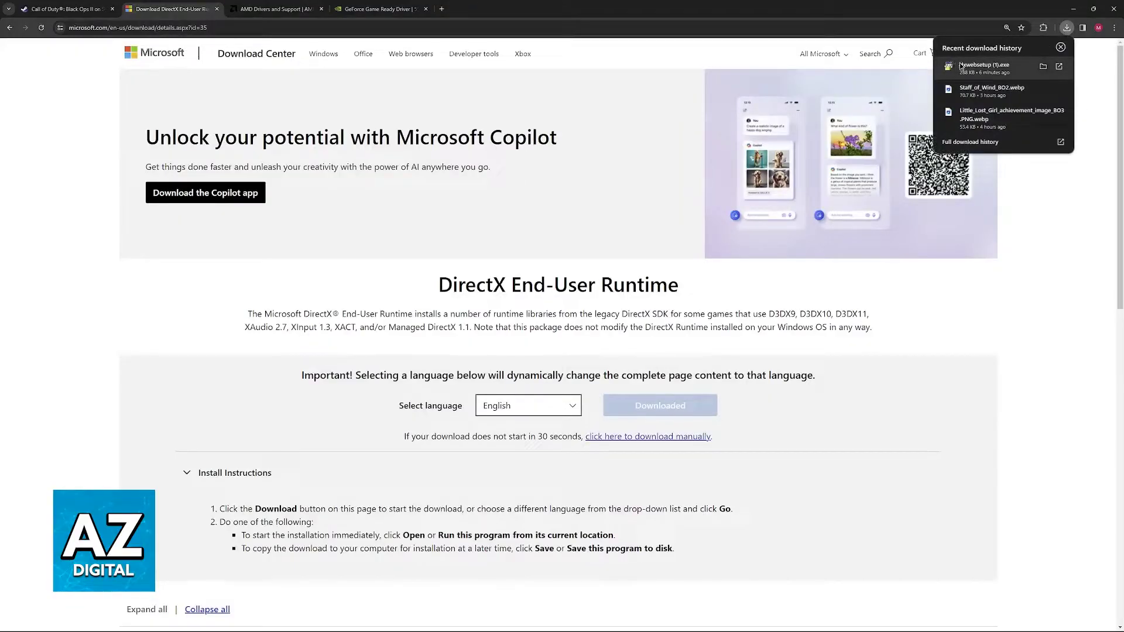
{"action": "left_click", "coordinate": [984, 65]}
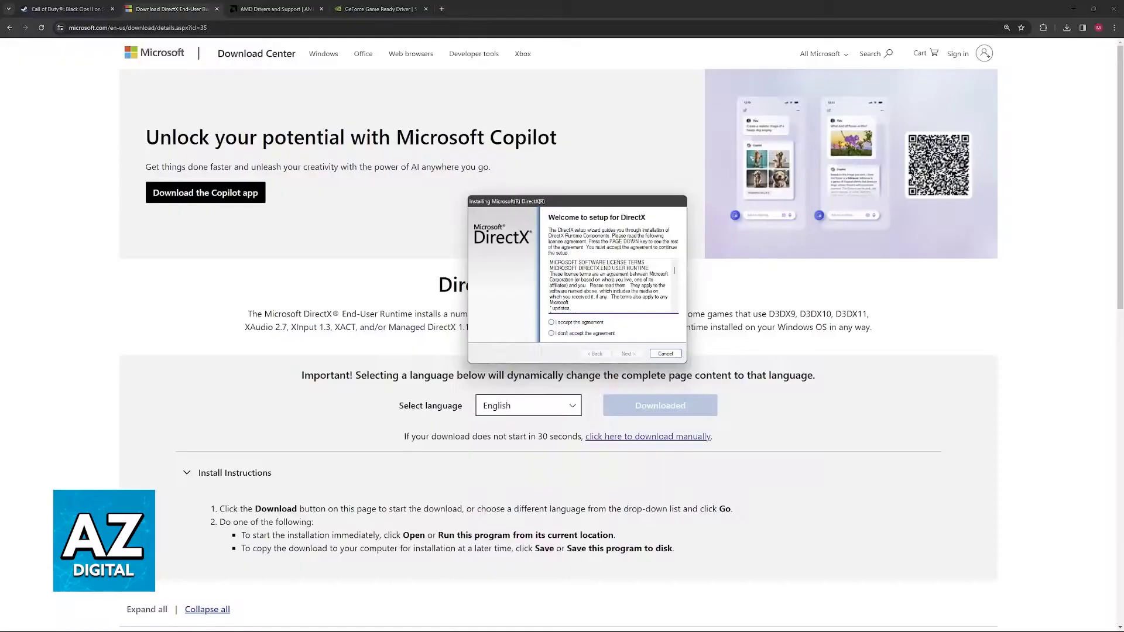
{"action": "left_click", "coordinate": [585, 323]}
{"action": "left_click", "coordinate": [628, 354]}
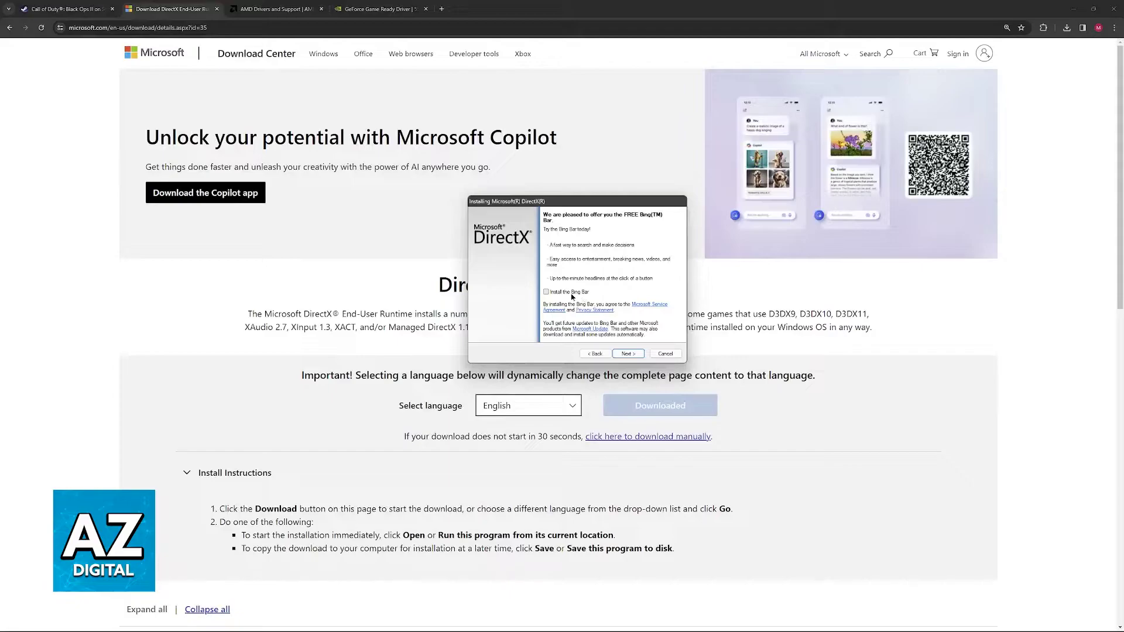
{"action": "left_click", "coordinate": [664, 354]}
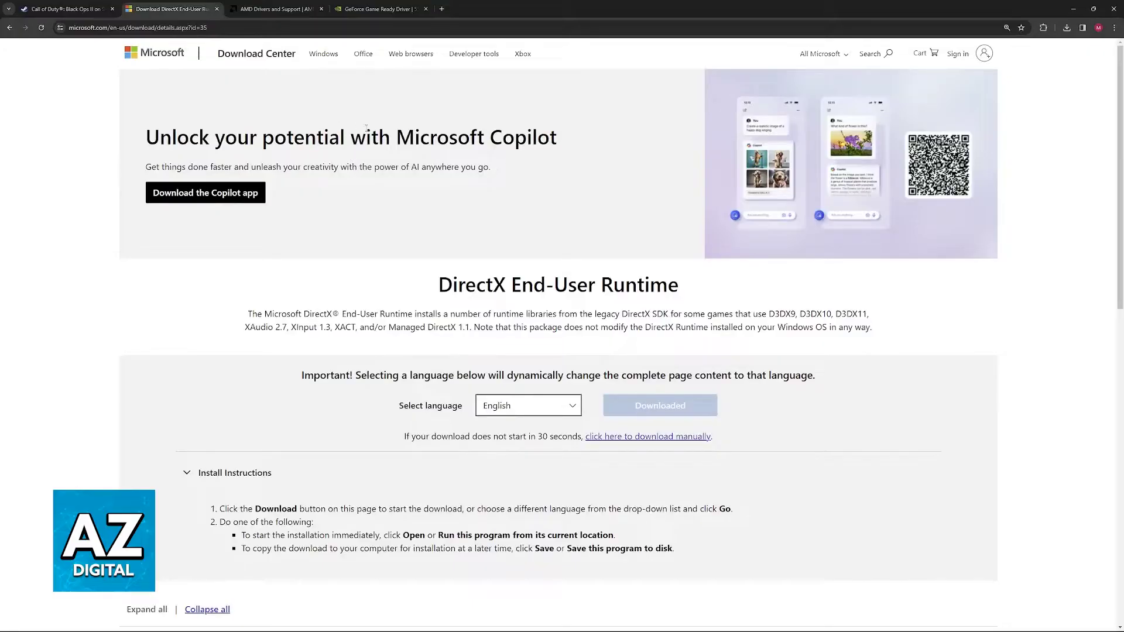
Step: Open Device Manager and select the AMD Radeon RX 7900 XTX under the display adapters
{"action": "right_click", "coordinate": [446, 622]}
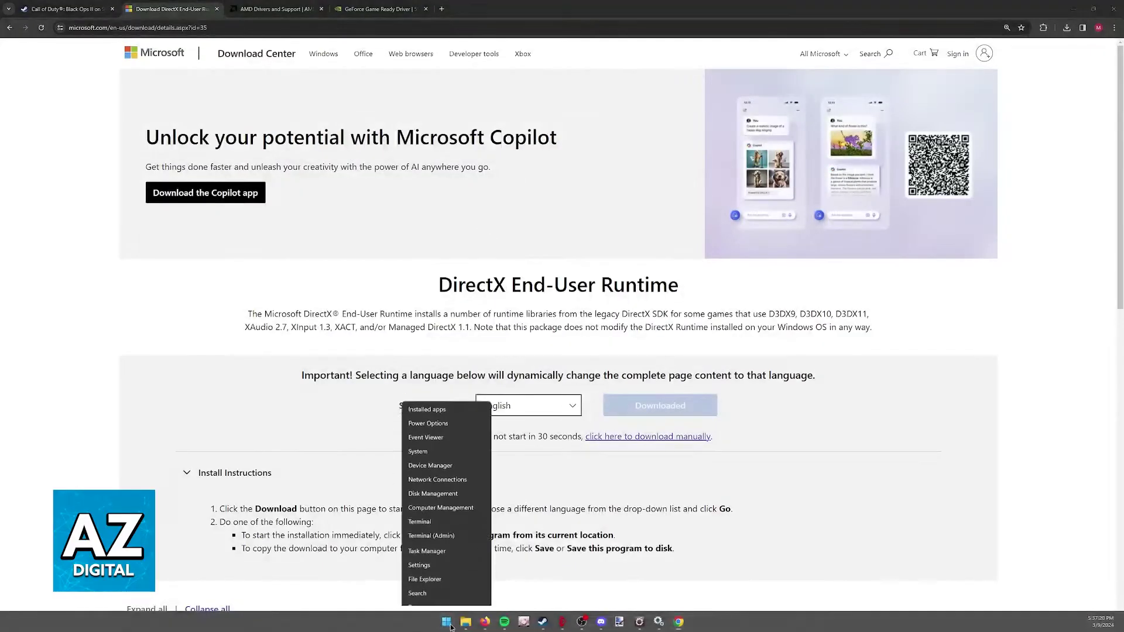
{"action": "left_click", "coordinate": [439, 432]}
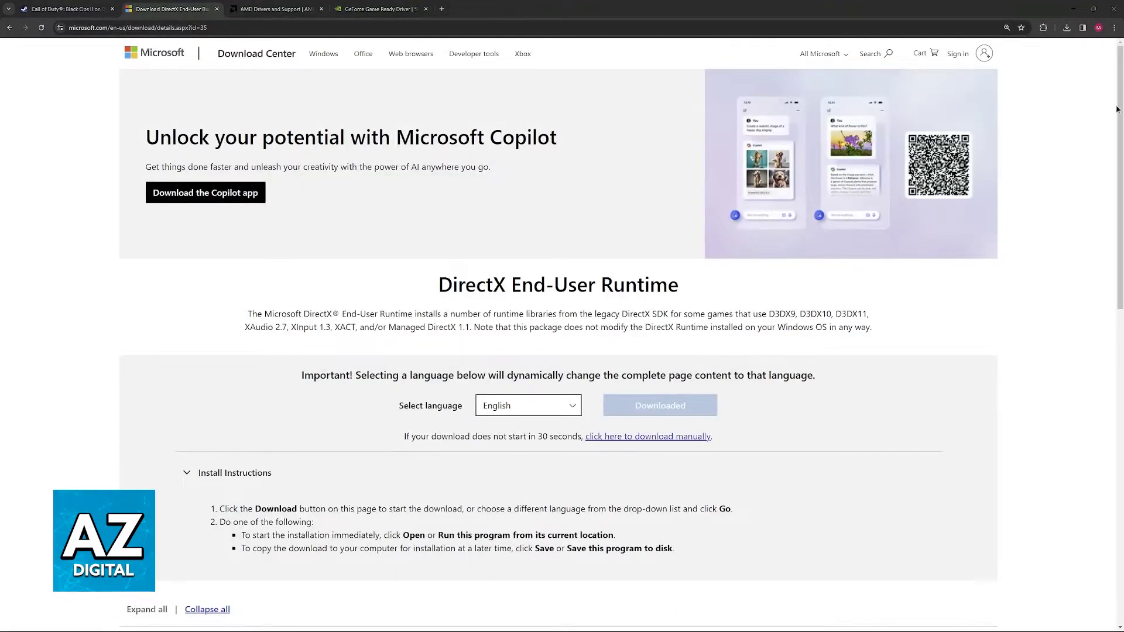
{"action": "left_click", "coordinate": [367, 245]}
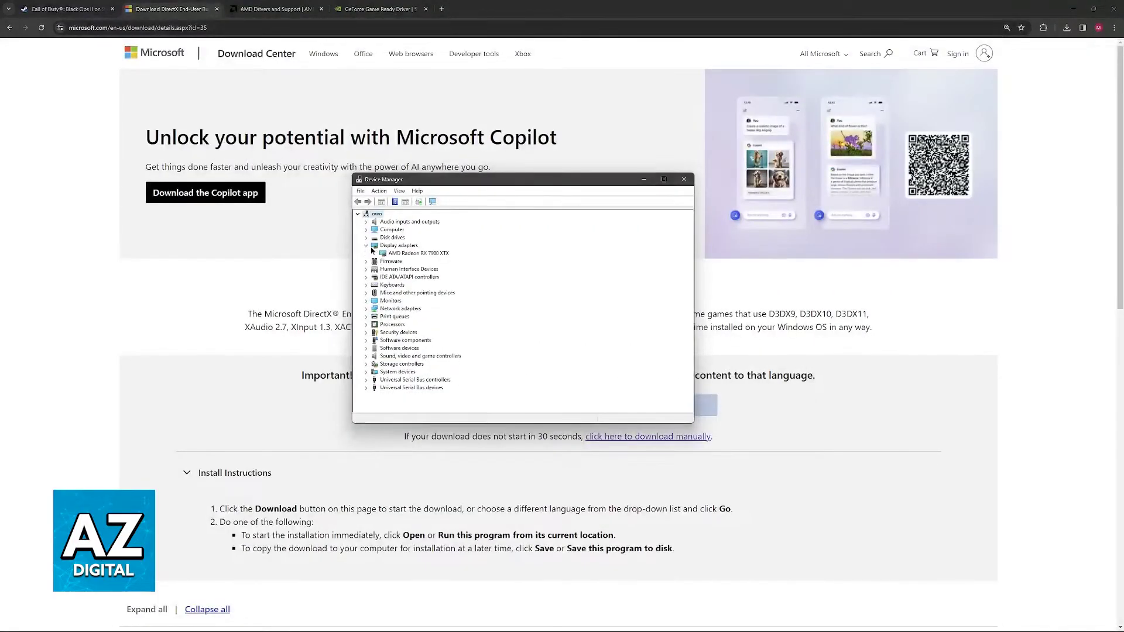
{"action": "left_click", "coordinate": [398, 245]}
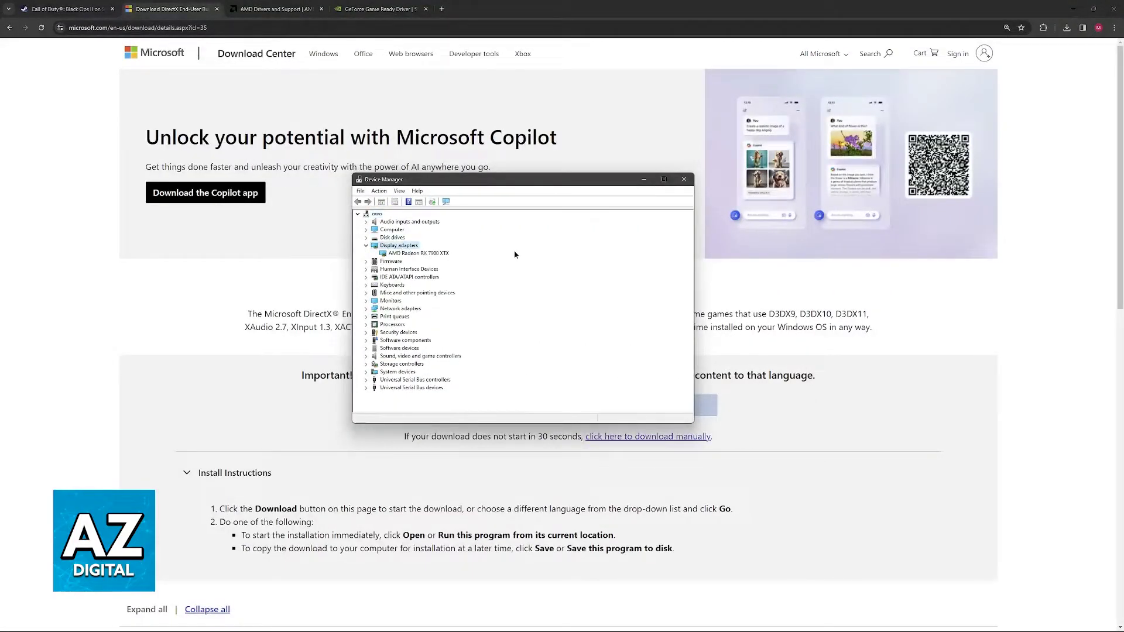
{"action": "left_click", "coordinate": [443, 254]}
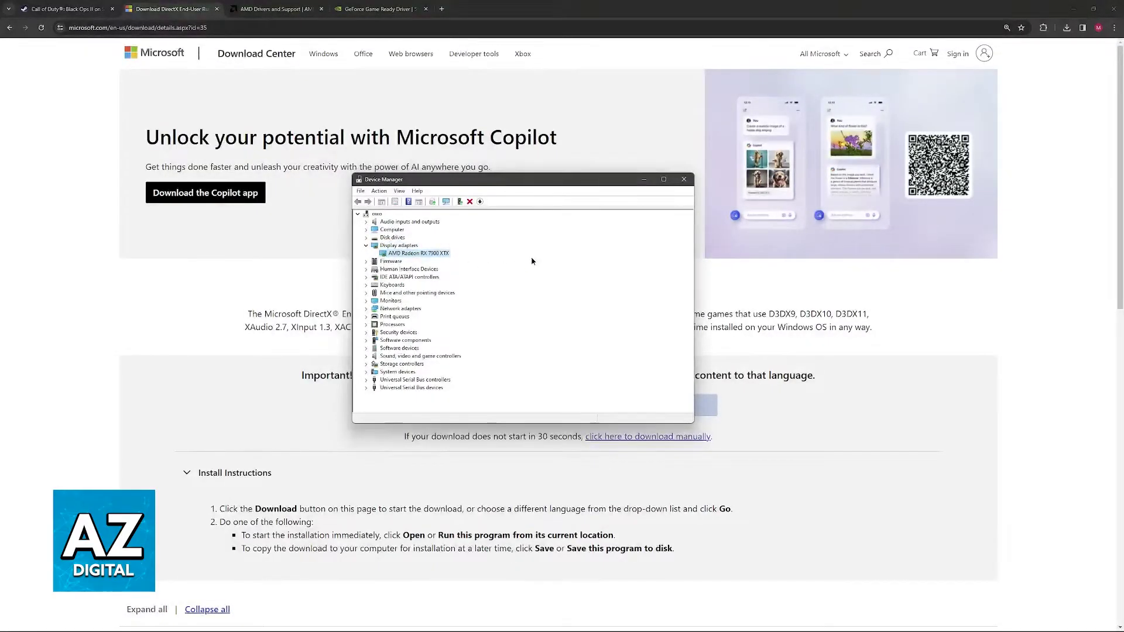
Step: Start a driver update for the AMD Radeon RX 7900 XTX and cancel it at the driver search choice
{"action": "right_click", "coordinate": [416, 255]}
{"action": "left_click", "coordinate": [424, 261]}
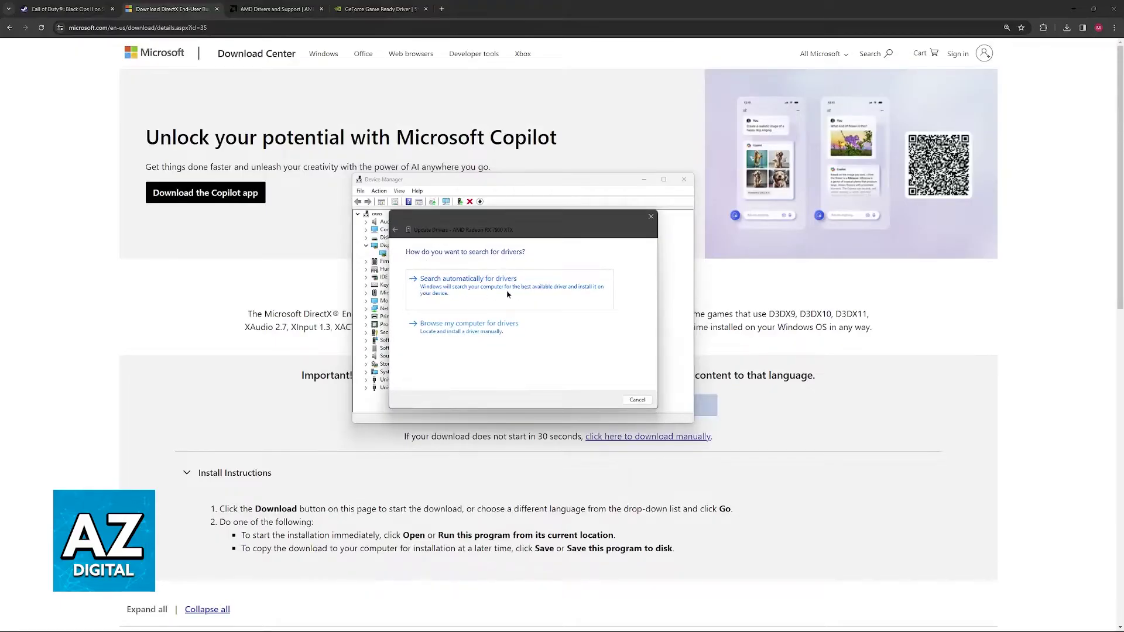
{"action": "left_click", "coordinate": [633, 402]}
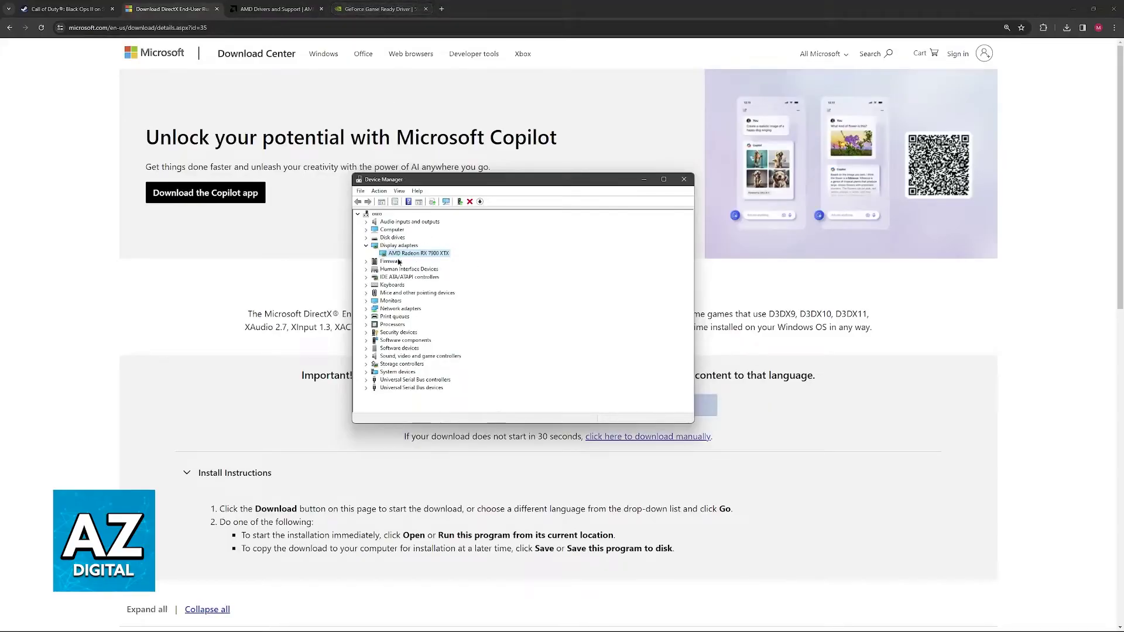
Step: In Chrome, go to the NVIDIA driver downloads form and choose product type GeForce and series GeForce RTX 40 Series
{"action": "left_click", "coordinate": [381, 8]}
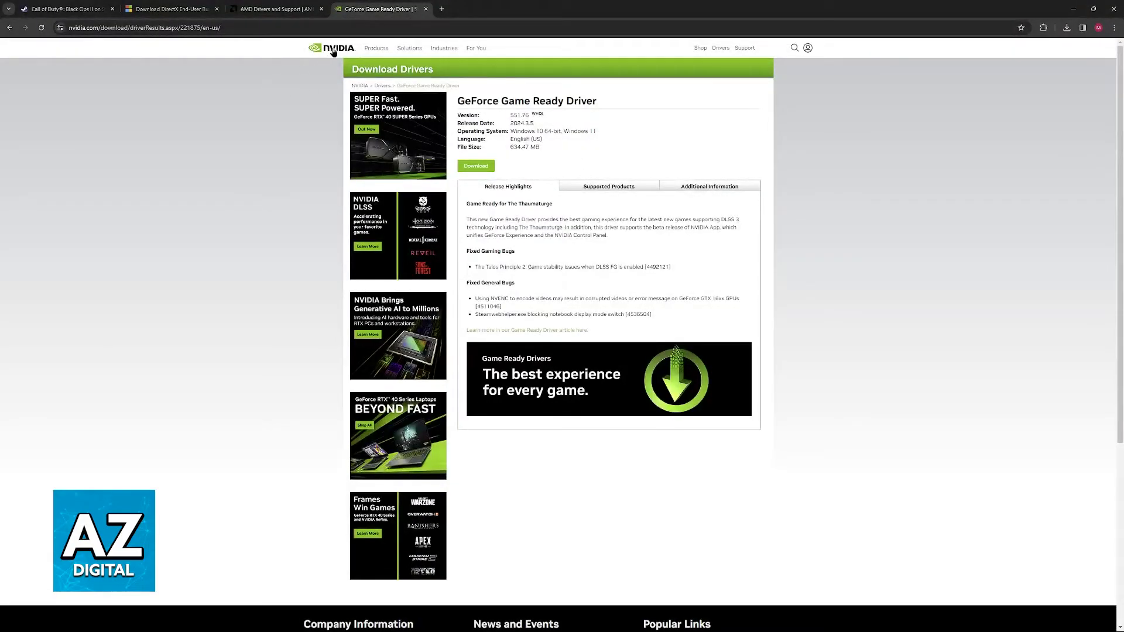
{"action": "left_click", "coordinate": [722, 48]}
{"action": "left_click", "coordinate": [557, 126]}
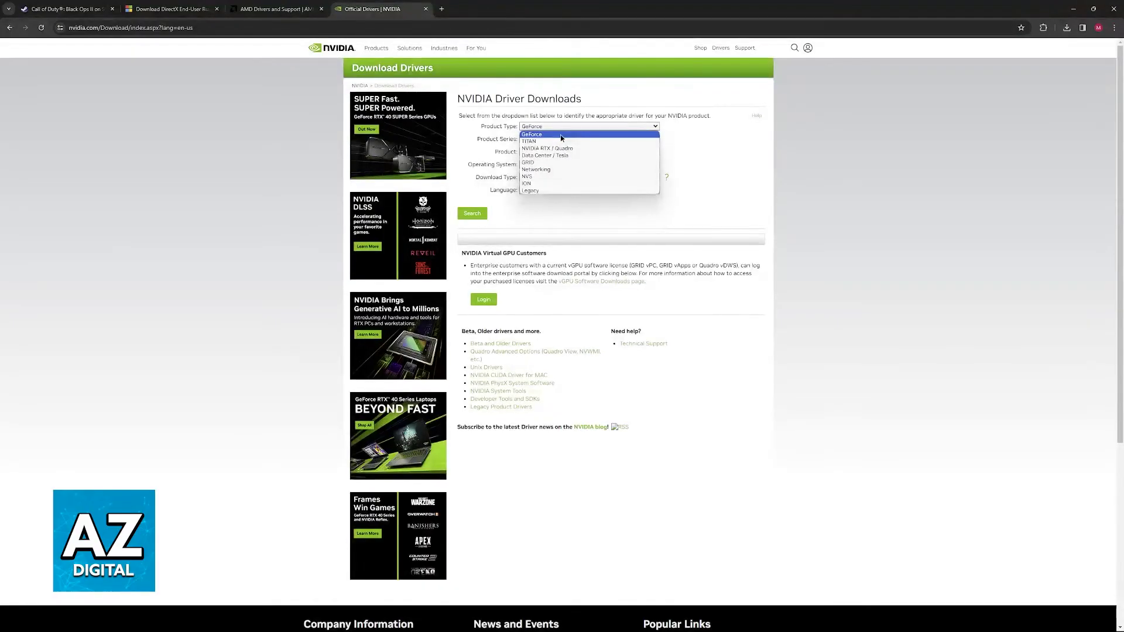
{"action": "left_click", "coordinate": [561, 134]}
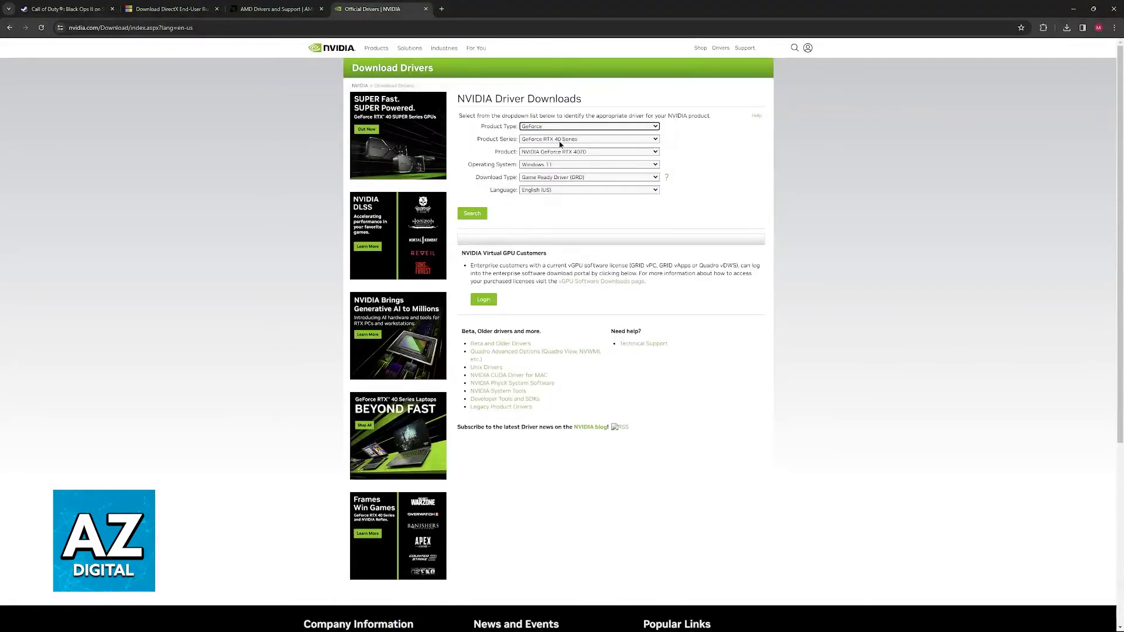
{"action": "left_click", "coordinate": [559, 140]}
{"action": "left_click", "coordinate": [560, 141]}
{"action": "left_click", "coordinate": [563, 140]}
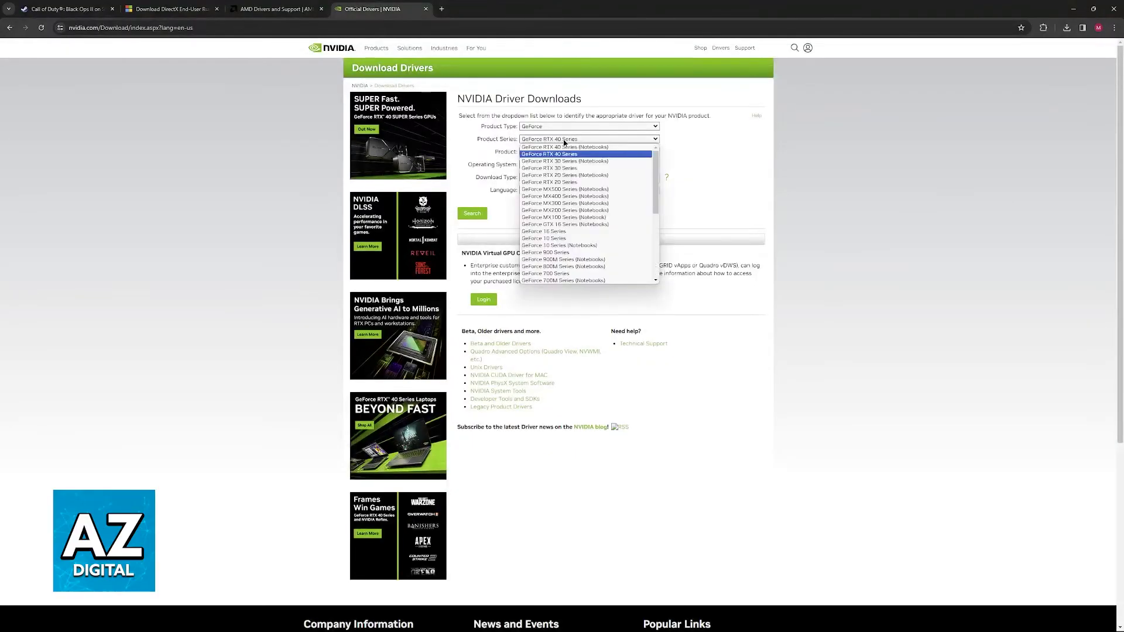
{"action": "left_click", "coordinate": [566, 155]}
Step: Choose the NVIDIA GeForce RTX 4070 and a Windows operating system, and search for the matching driver
{"action": "left_click", "coordinate": [572, 152]}
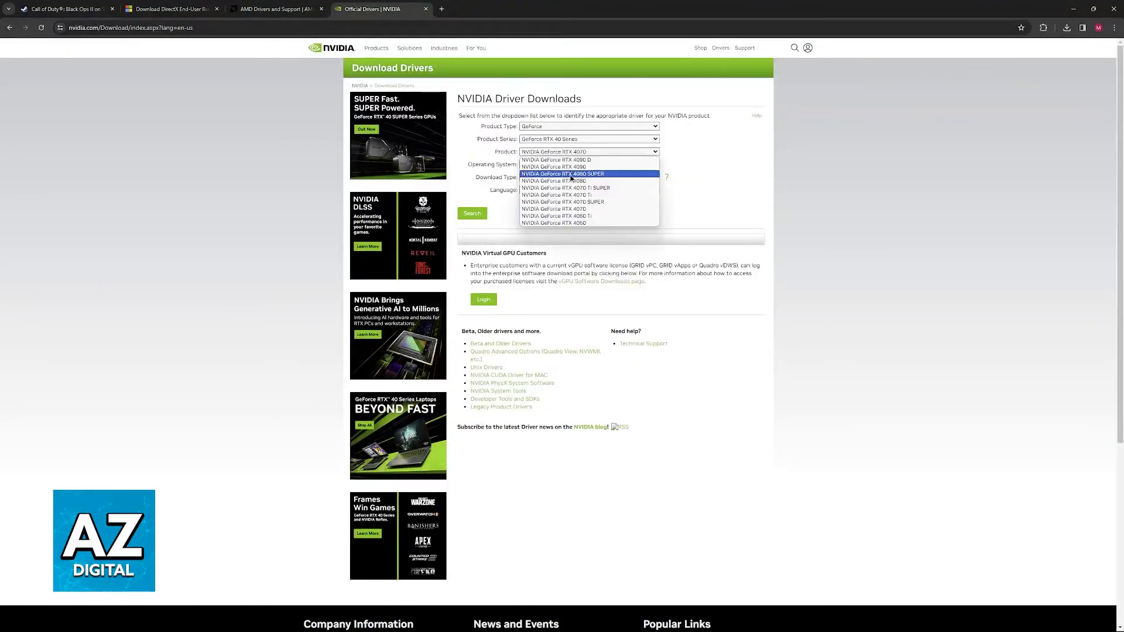
{"action": "left_click", "coordinate": [571, 208]}
{"action": "left_click", "coordinate": [572, 166]}
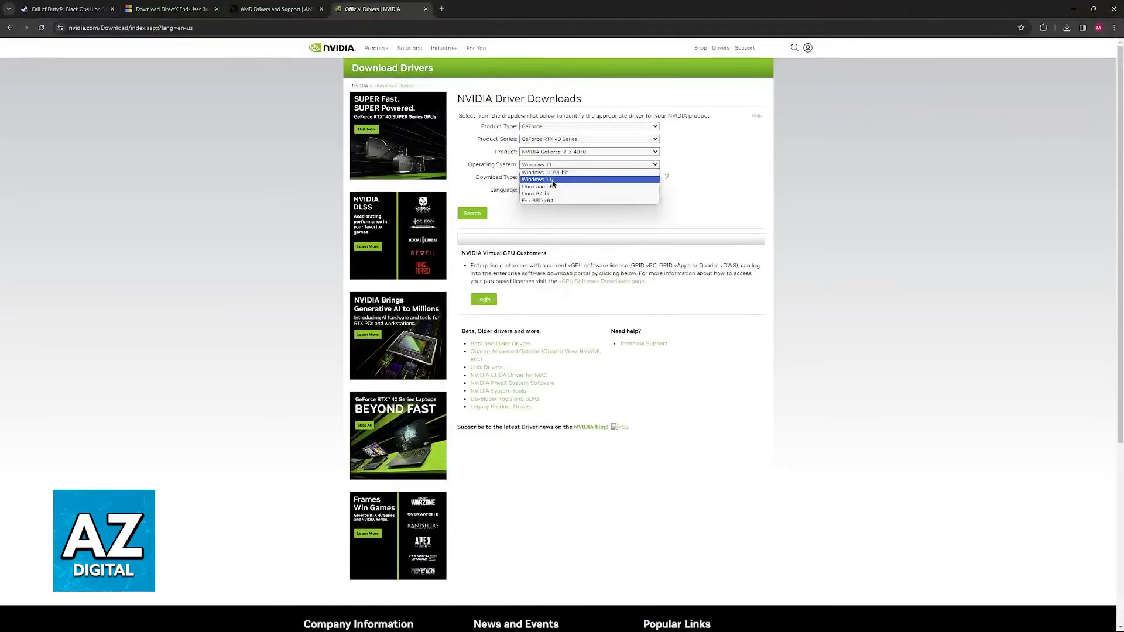
{"action": "left_click", "coordinate": [559, 176]}
{"action": "left_click", "coordinate": [472, 215]}
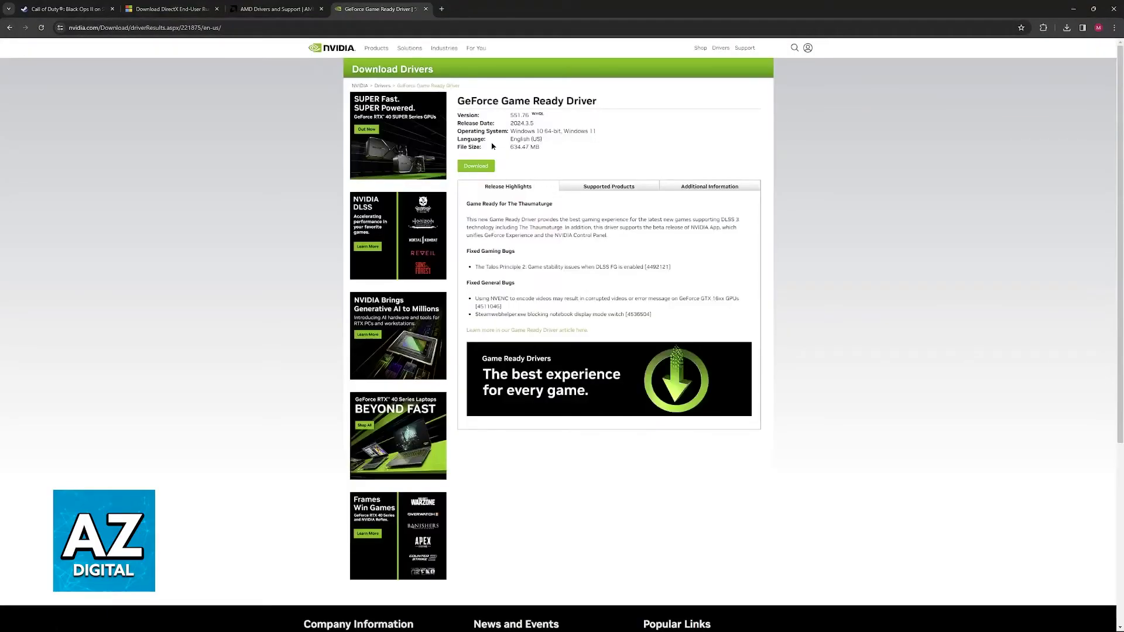
Step: On the AMD Drivers and Support page, choose Graphics, Radeon RX 7000 Series, RX 7900 Series and RX 7900 XTX
{"action": "left_click", "coordinate": [275, 9]}
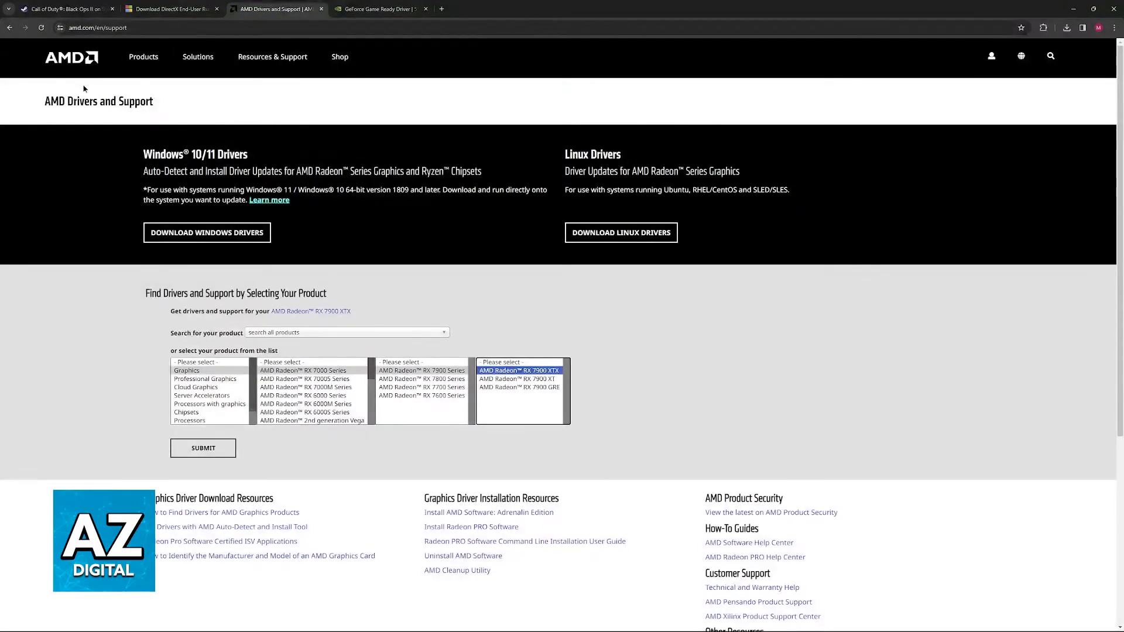
{"action": "left_click", "coordinate": [210, 371]}
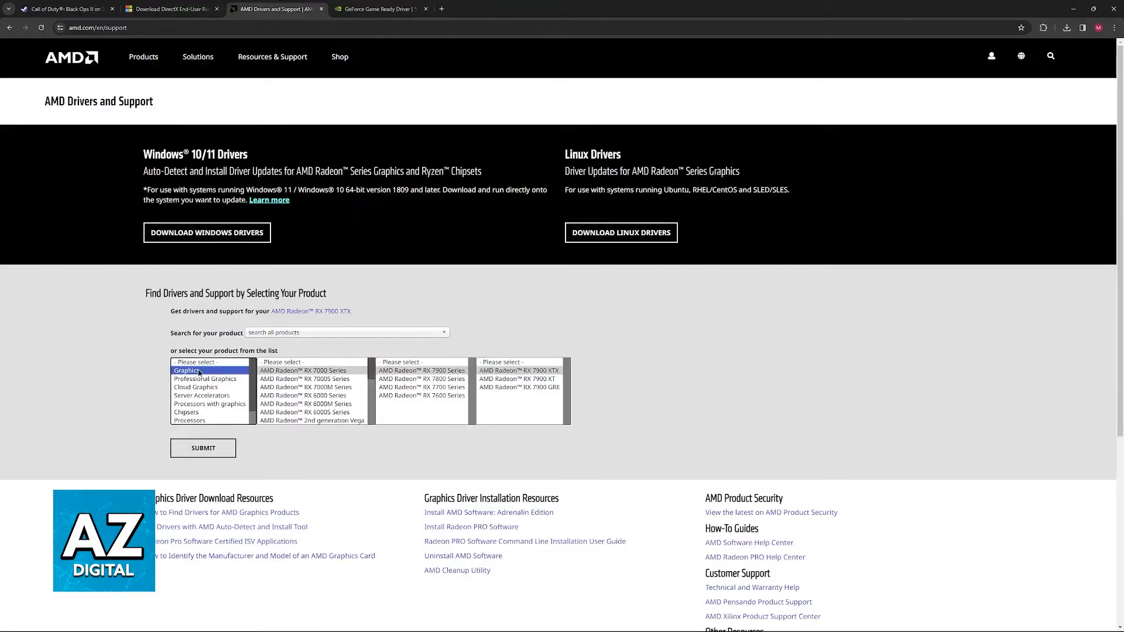
{"action": "left_click", "coordinate": [299, 371]}
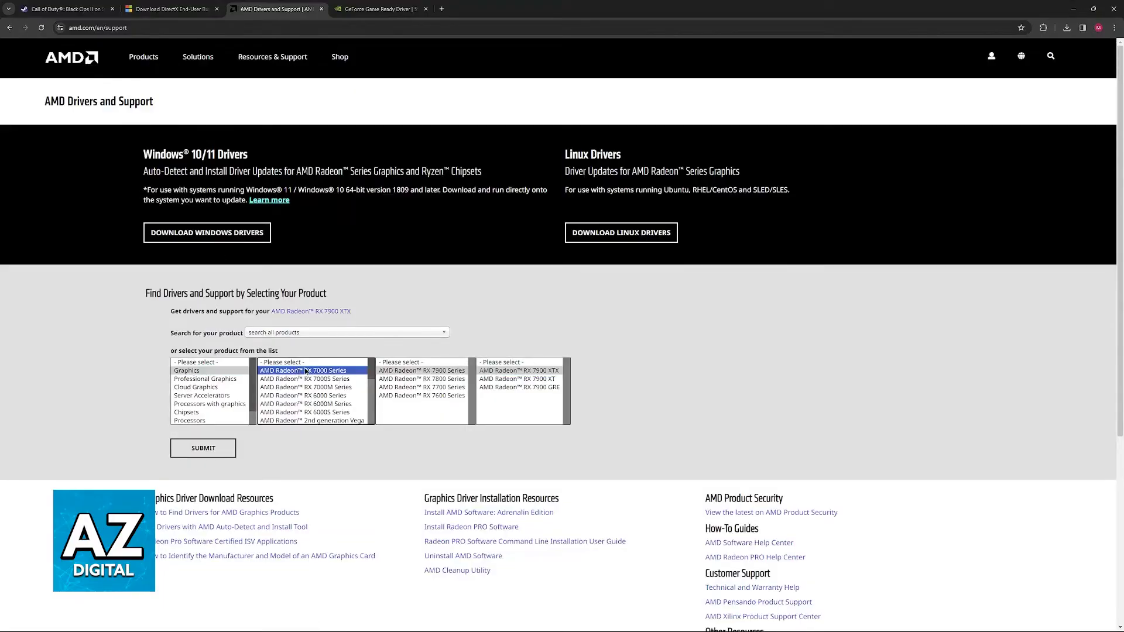
{"action": "left_click", "coordinate": [442, 371]}
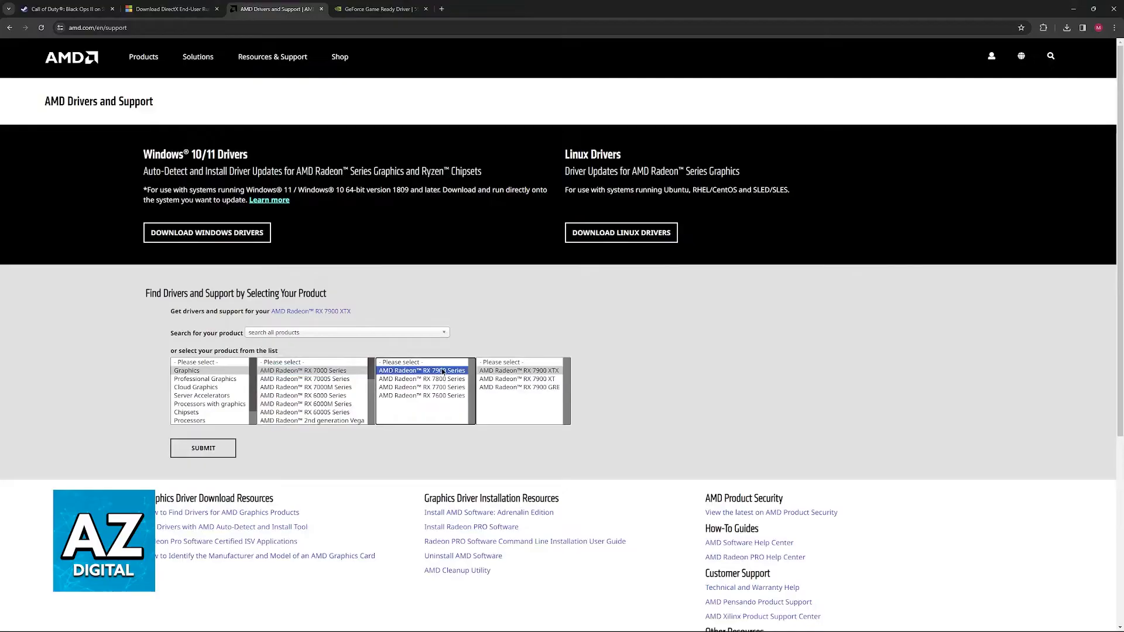
{"action": "key", "text": "Tab"}
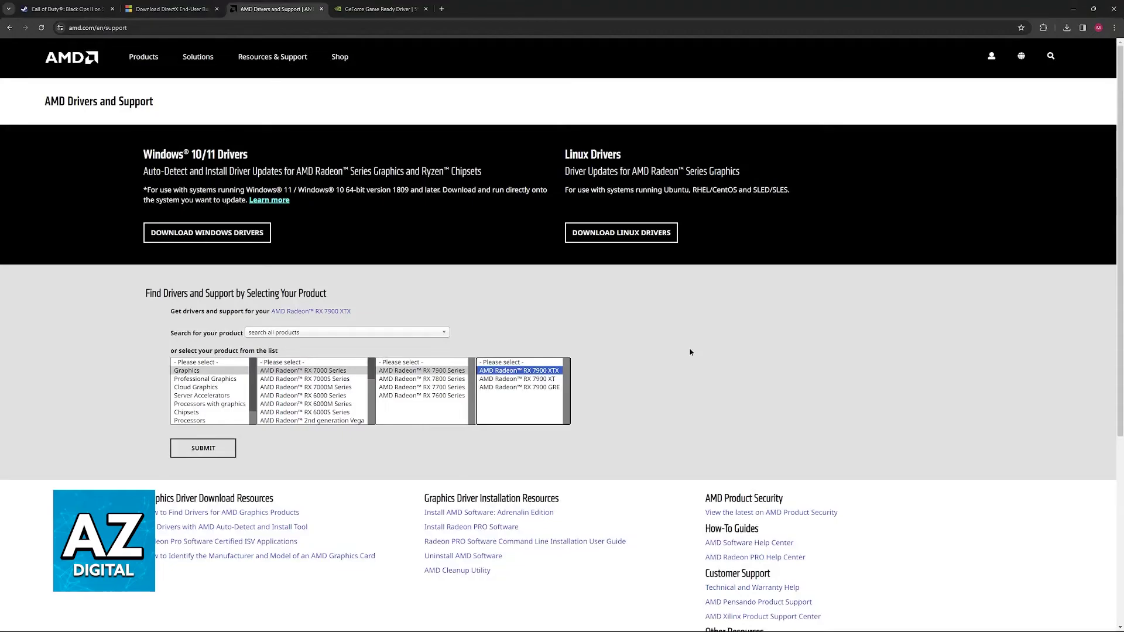
Step: Look over the AMD support page and return to the Call of Duty: Black Ops II store page
{"action": "scroll", "coordinate": [325, 383], "scroll_direction": "down", "scroll_amount": 3}
{"action": "scroll", "coordinate": [333, 390], "scroll_direction": "up", "scroll_amount": 3}
{"action": "key", "text": "ctrl+1"}
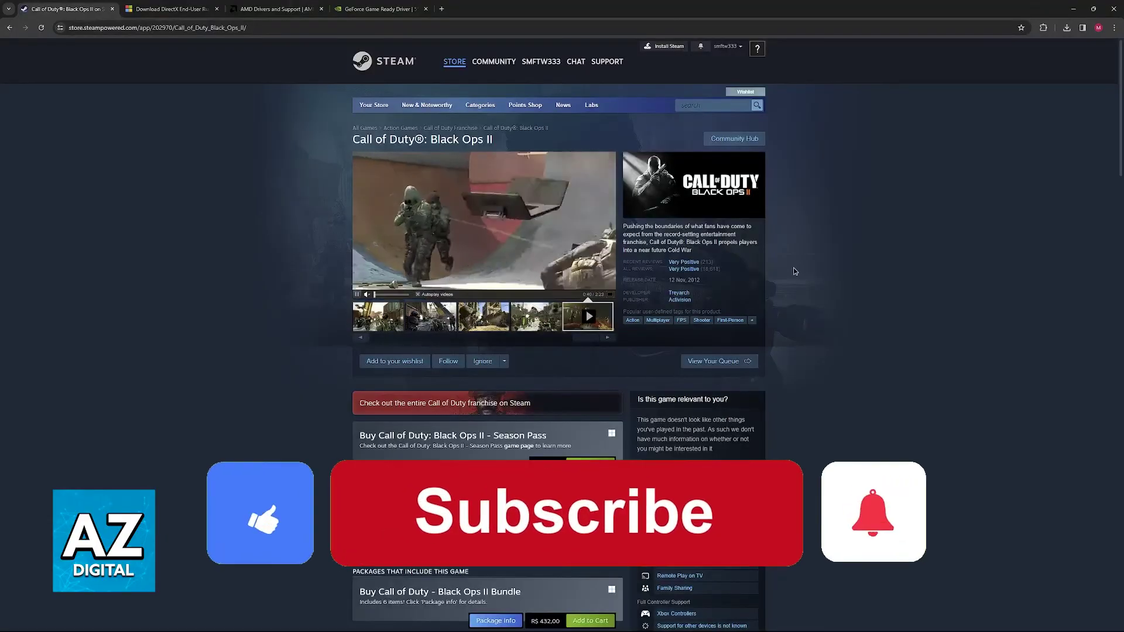